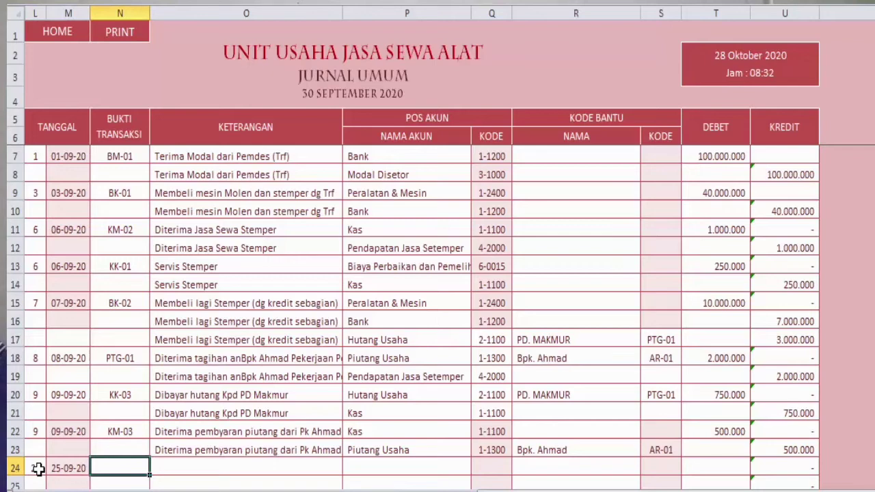
# Step: Enter transaction voucher BM-02 and the description "Bunga Bank" for the 25-09-20 entry in row 24
pyautogui.write('BM')
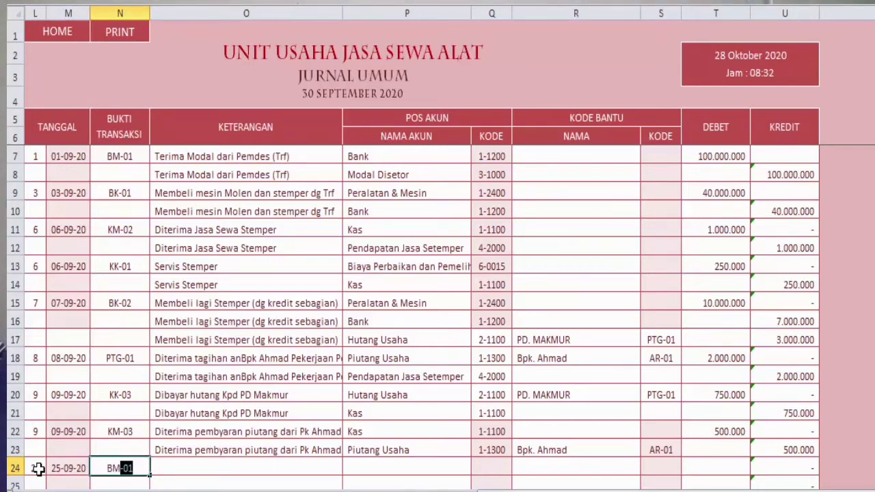
pyautogui.write('-02')
pyautogui.press('Tab')
pyautogui.write('Bunga Bank')
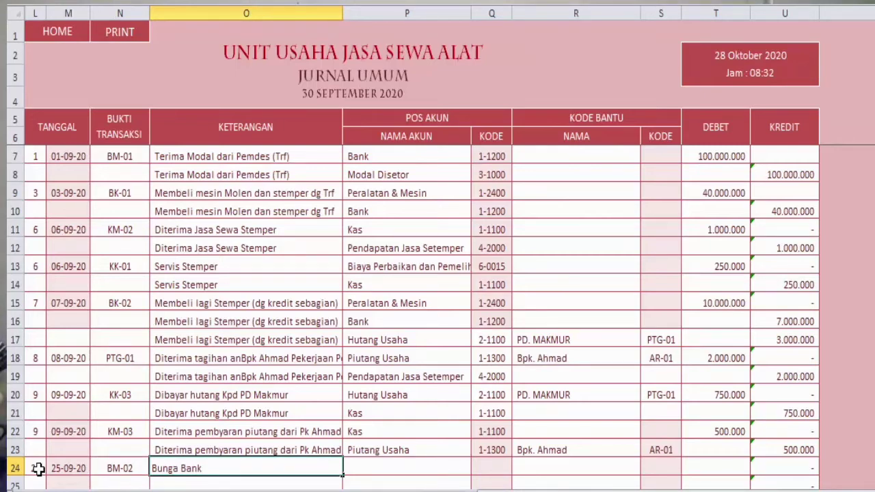
pyautogui.press('Return')
# Step: Copy the "Bunga Bank" description from row 24 into row 25
pyautogui.press('Up')
pyautogui.hotkey('ctrl', 'c')
pyautogui.press('Down')
pyautogui.press('Return')
# Step: Choose Bank as the account name for the Bunga Bank entry in row 24
pyautogui.press('Right')
pyautogui.press('Up')
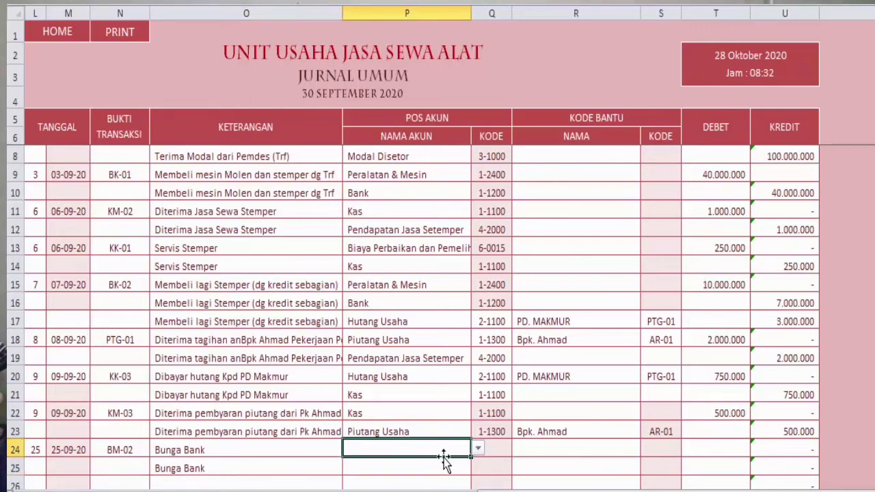
pyautogui.click(477, 449)
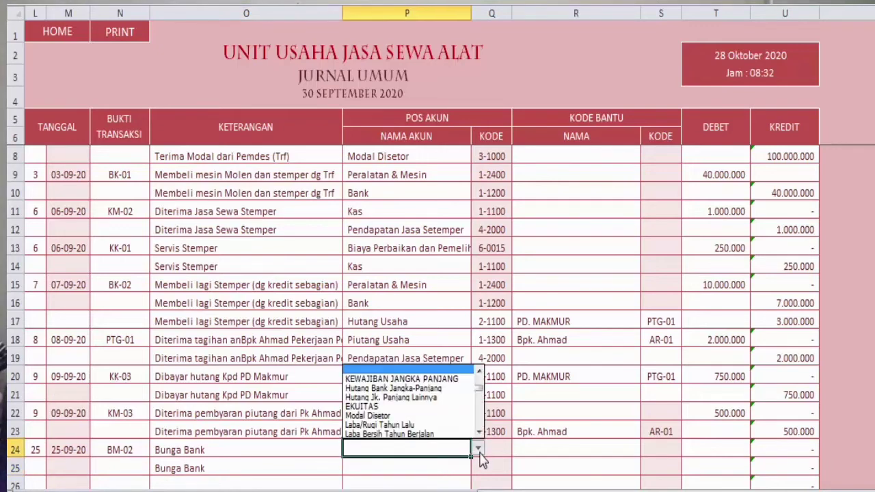
pyautogui.press('Up')
pyautogui.press('Up')
pyautogui.press('Up')
pyautogui.press('Up')
pyautogui.press('Up')
pyautogui.press('Up')
pyautogui.press('Up')
pyautogui.press('Up')
pyautogui.press('Up')
pyautogui.press('Up')
pyautogui.press('Up')
pyautogui.press('Up')
pyautogui.press('Up')
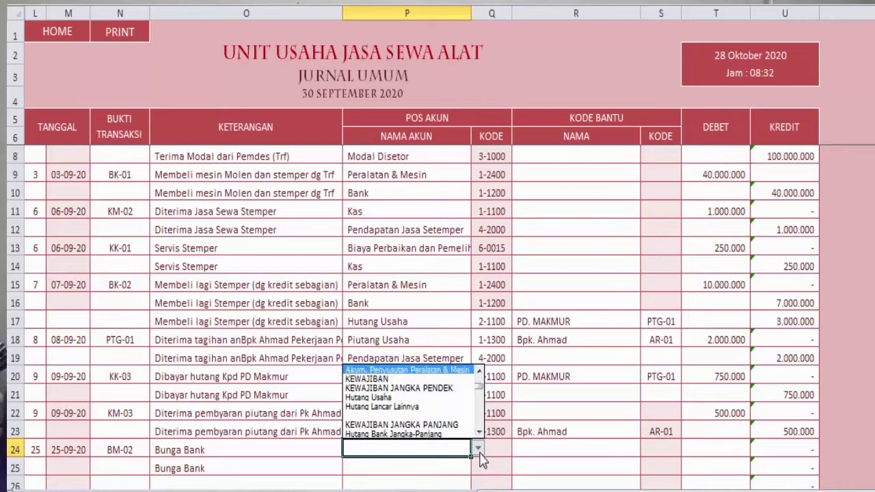
pyautogui.press('Up')
pyautogui.press('Up')
pyautogui.press('Up')
pyautogui.press('Up')
pyautogui.press('Up')
pyautogui.press('Up')
pyautogui.press('Up')
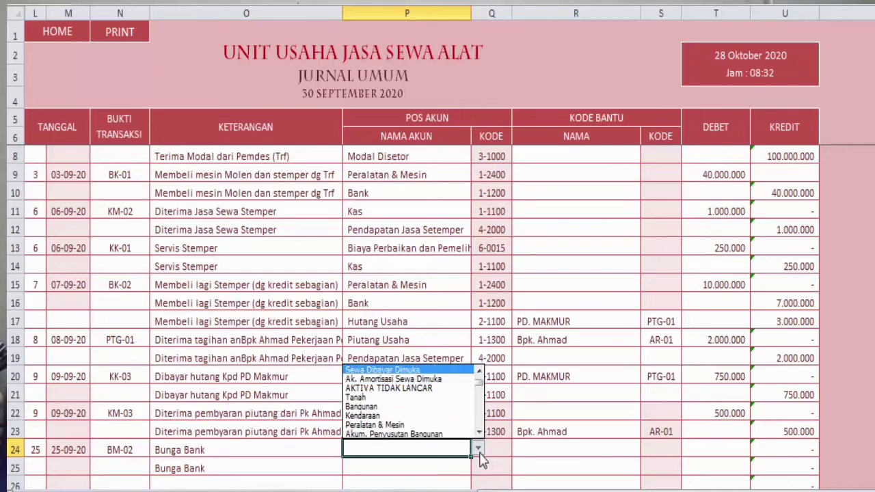
pyautogui.press('Down')
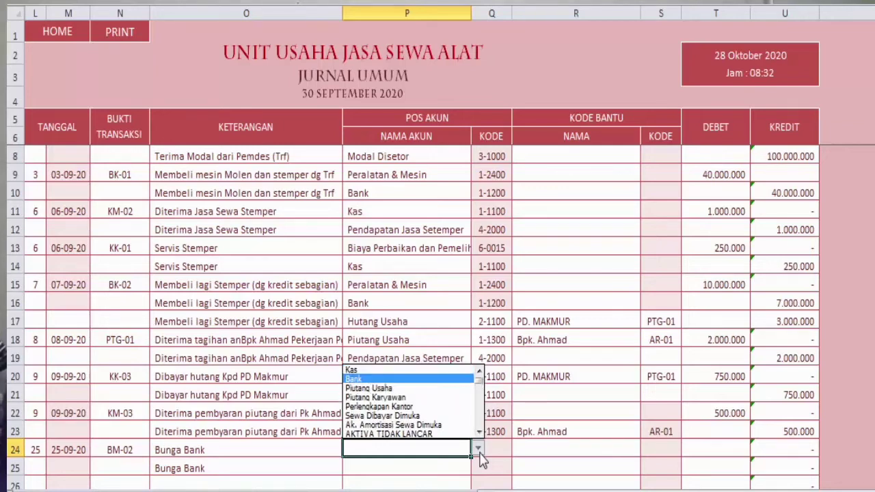
pyautogui.press('Return')
pyautogui.press('Return')
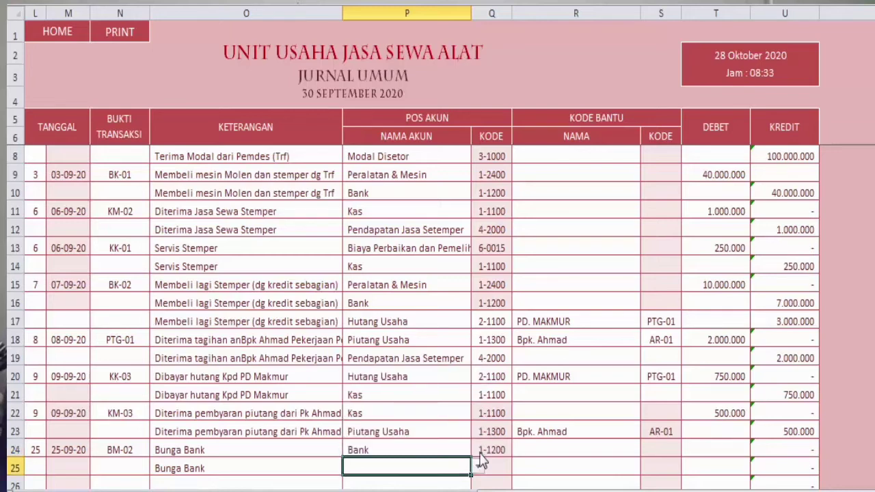
# Step: Choose Pendapatan Luar Usaha/Bunga Bank as the account name for the Bunga Bank line in row 25
pyautogui.click(479, 469)
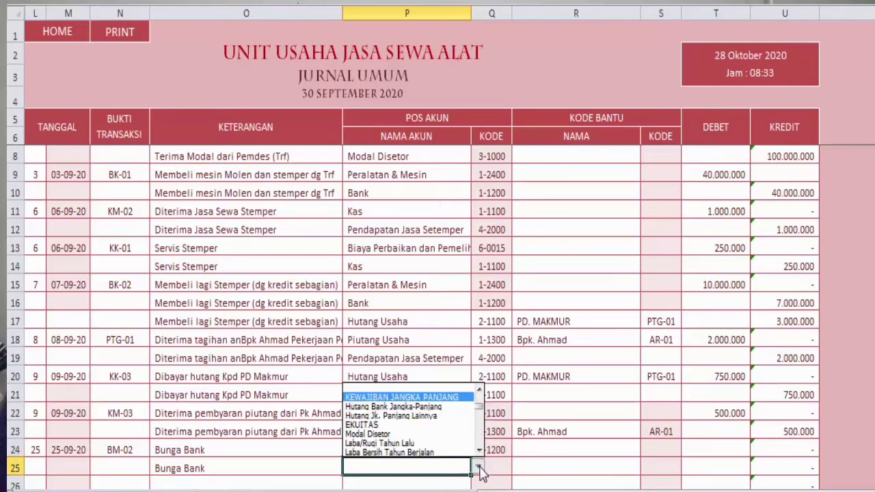
pyautogui.press('Down')
pyautogui.press('Down')
pyautogui.press('Down')
pyautogui.press('Down')
pyautogui.press('Down')
pyautogui.press('Down')
pyautogui.press('Down')
pyautogui.press('Down')
pyautogui.press('Down')
pyautogui.press('Down')
pyautogui.press('Down')
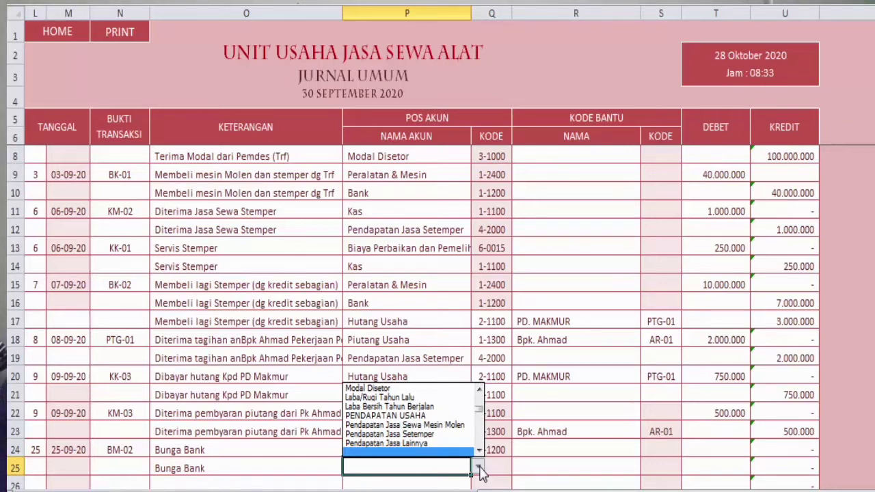
pyautogui.press('Down')
pyautogui.press('Down')
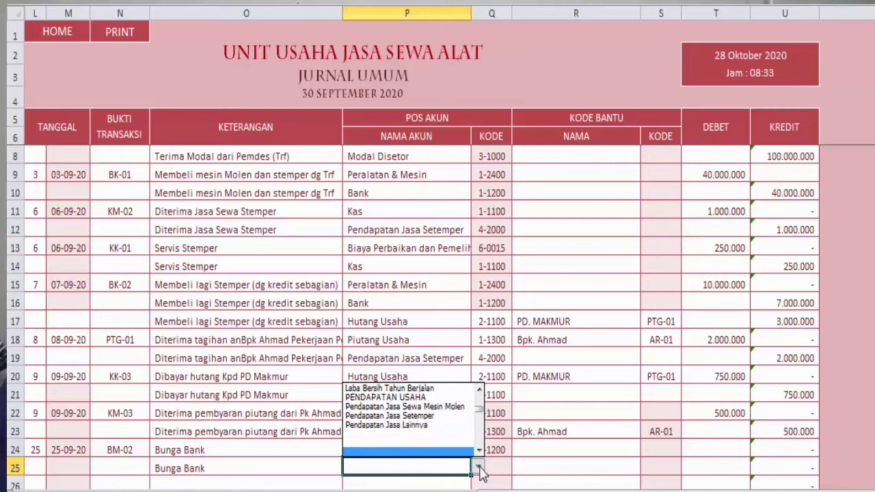
pyautogui.press('Up')
pyautogui.press('Up')
pyautogui.press('Up')
pyautogui.press('Down')
pyautogui.press('Down')
pyautogui.press('Down')
pyautogui.press('Down')
pyautogui.press('Down')
pyautogui.press('Down')
pyautogui.press('Down')
pyautogui.press('Down')
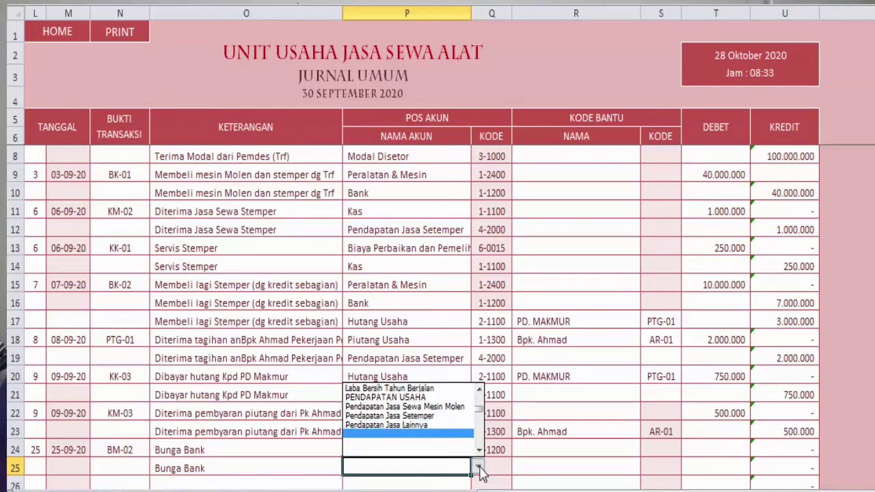
pyautogui.press('Down')
pyautogui.press('Down')
pyautogui.press('Down')
pyautogui.press('Down')
pyautogui.press('Down')
pyautogui.press('Down')
pyautogui.press('Down')
pyautogui.press('Down')
pyautogui.press('Down')
pyautogui.press('Down')
pyautogui.press('Down')
pyautogui.press('Down')
pyautogui.press('Down')
pyautogui.press('Down')
pyautogui.press('Down')
pyautogui.press('Down')
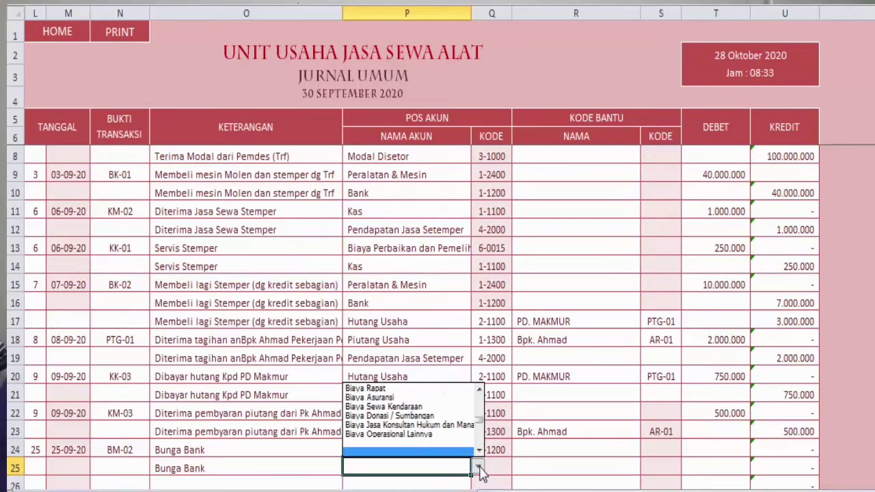
pyautogui.press('Up')
pyautogui.press('Up')
pyautogui.press('Up')
pyautogui.press('Up')
pyautogui.press('Up')
pyautogui.press('Up')
pyautogui.press('Up')
pyautogui.press('Up')
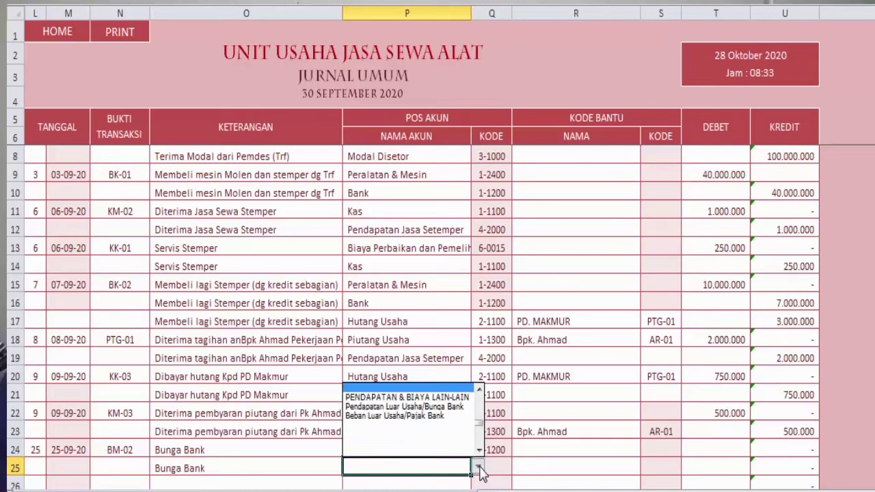
pyautogui.press('Down')
pyautogui.press('Down')
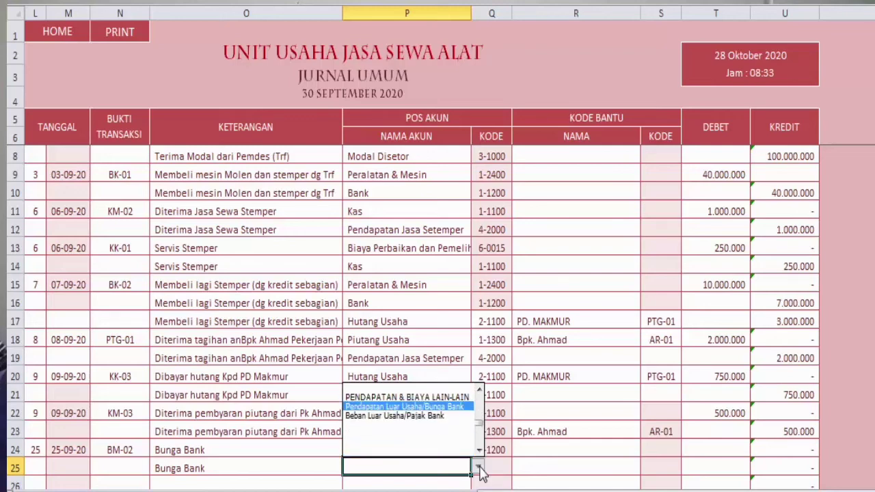
pyautogui.click(443, 408)
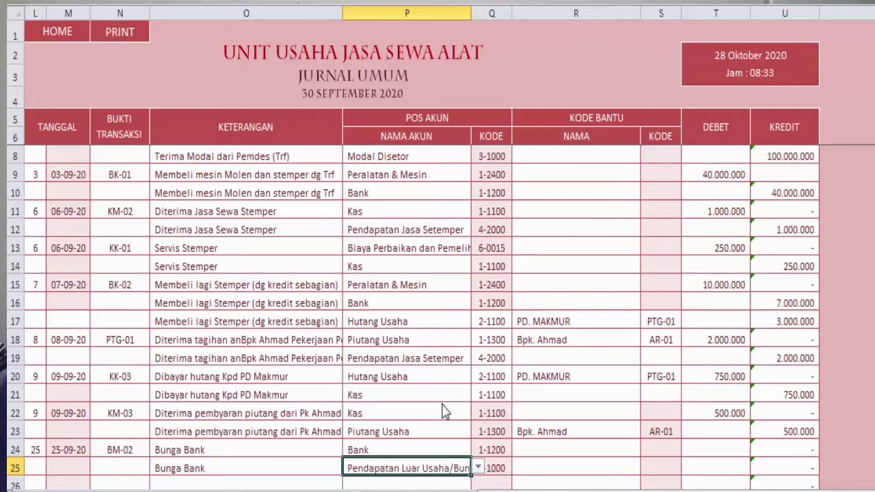
# Step: Enter a debit of 20.000.000 for the Bank line in row 24
pyautogui.click(713, 450)
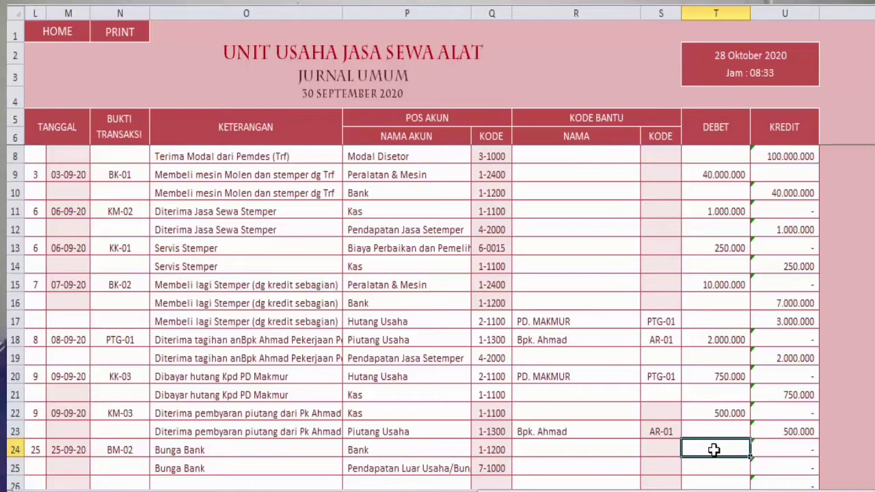
pyautogui.write('2000000')
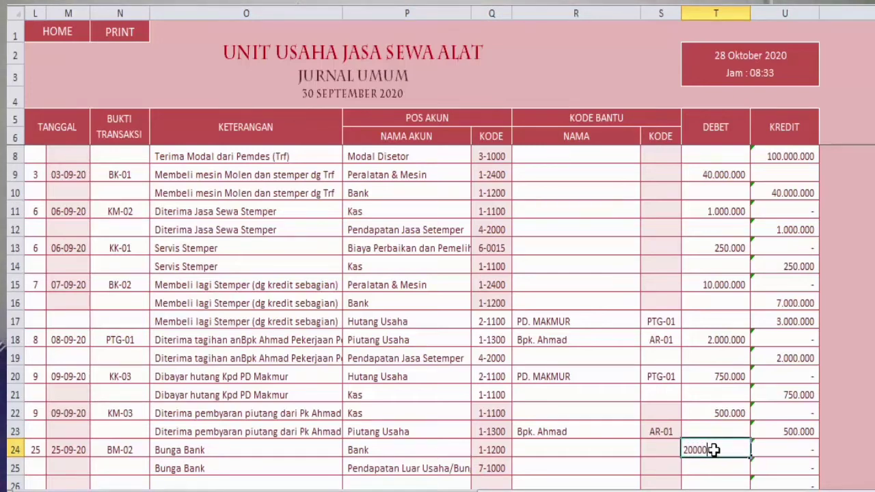
pyautogui.press('Return')
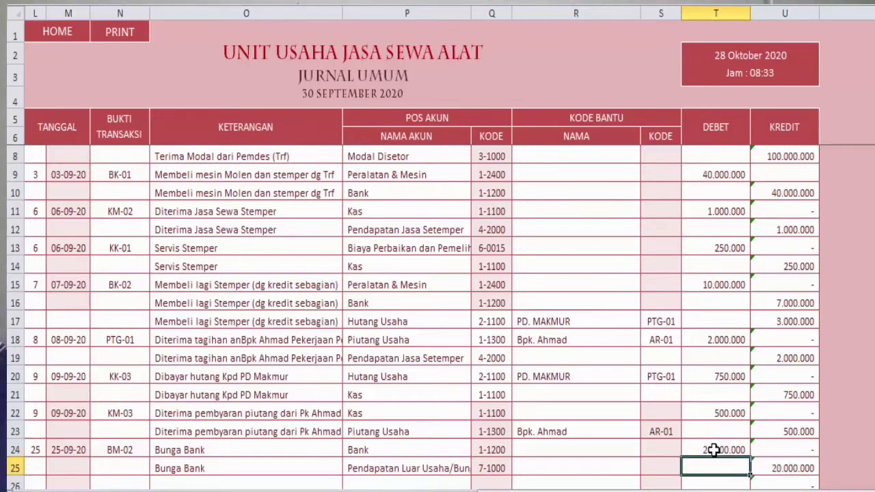
# Step: Set the debit of the Bunga Bank entry in row 24 to 20000
pyautogui.click(713, 449)
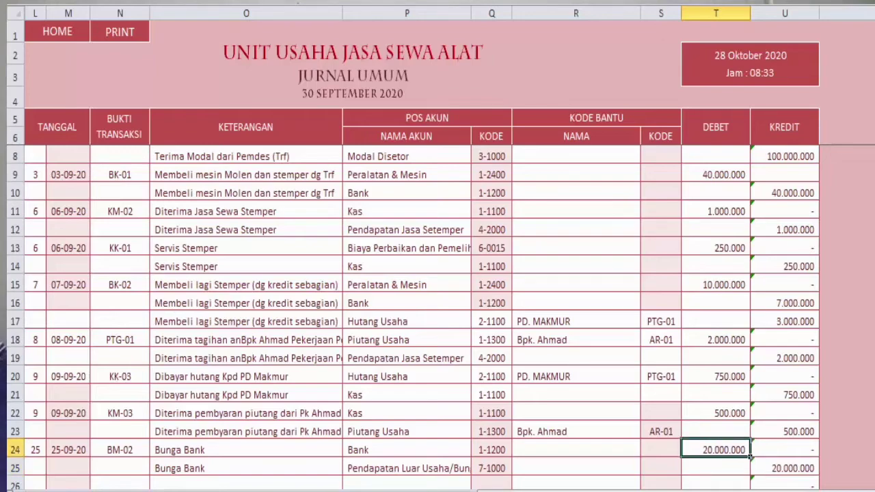
pyautogui.write('20')
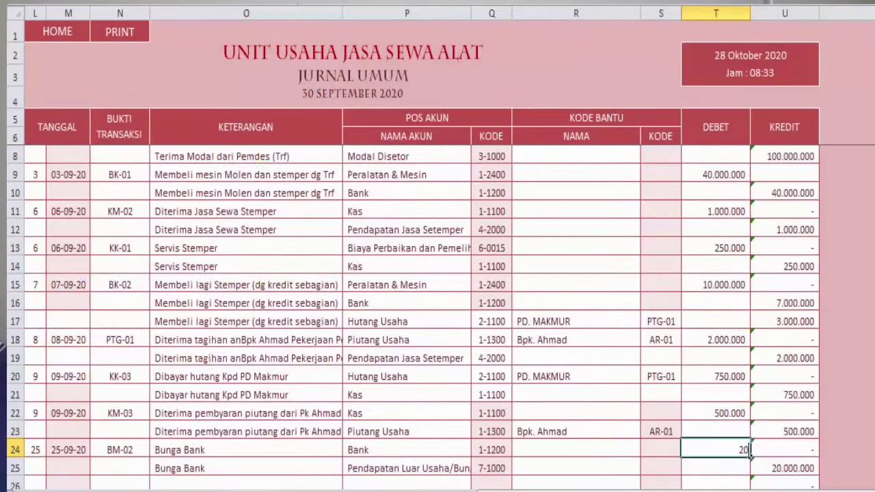
pyautogui.write('000')
pyautogui.press('Return')
pyautogui.press('Return')
pyautogui.press('Return')
pyautogui.press('Return')
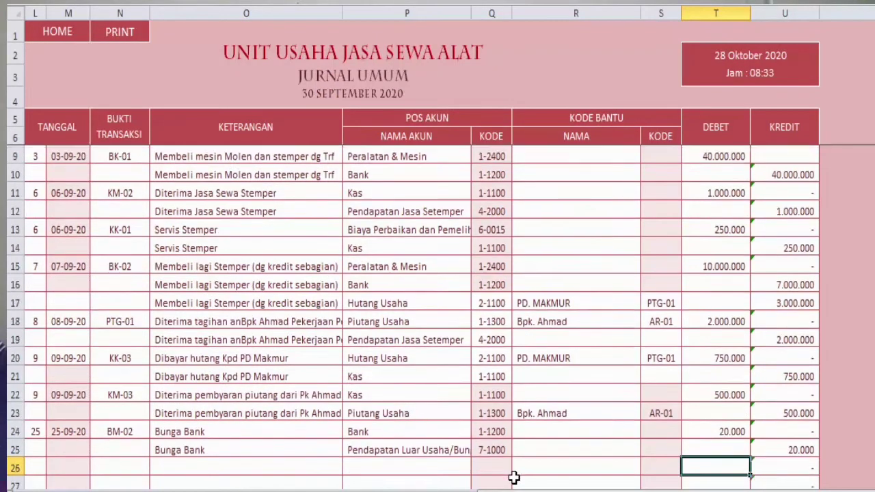
# Step: Start a new journal entry in row 26 with day 25 and transaction voucher PJK-01
pyautogui.press('Up')
pyautogui.press('Up')
pyautogui.press('Up')
pyautogui.press('Down')
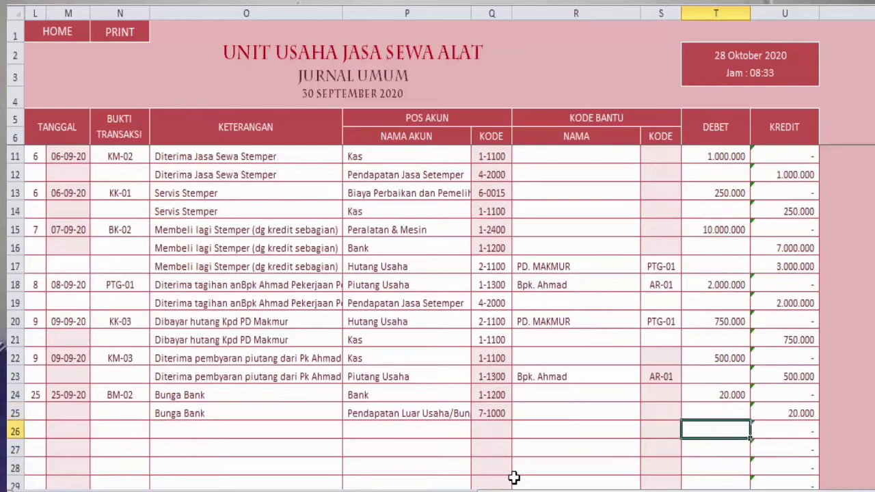
pyautogui.press('Left')
pyautogui.press('Left')
pyautogui.press('Left')
pyautogui.press('Left')
pyautogui.press('Left')
pyautogui.press('Left')
pyautogui.press('Left')
pyautogui.press('Left')
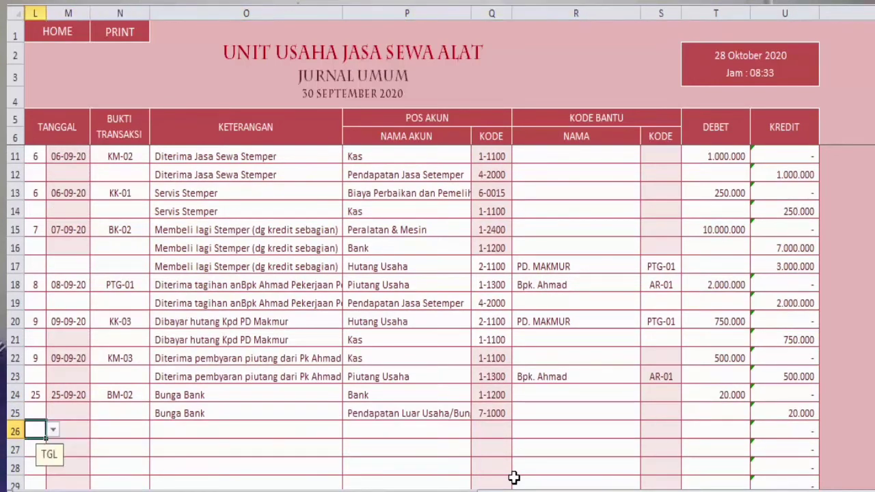
pyautogui.write('25')
pyautogui.press('Right')
pyautogui.press('Right')
pyautogui.write('PJK-01')
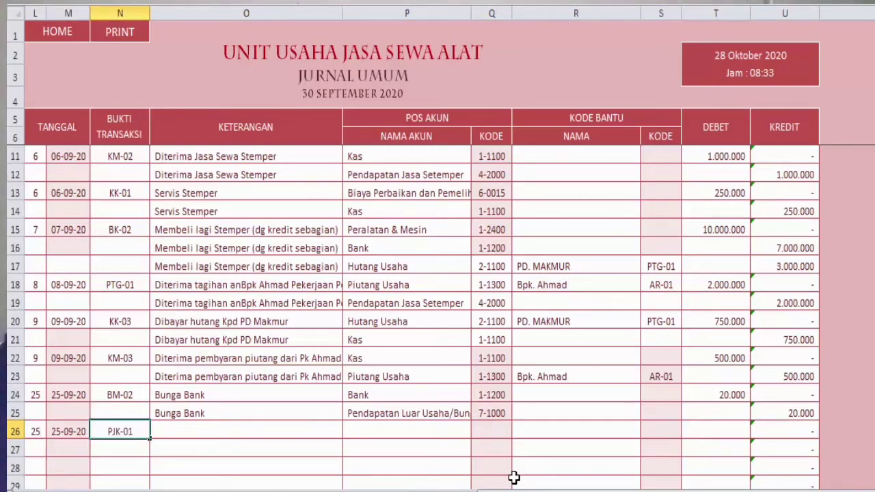
# Step: Enter the description "Pajak Bank" in row 26 and copy it to row 27
pyautogui.press('Right')
pyautogui.write('Pajak ')
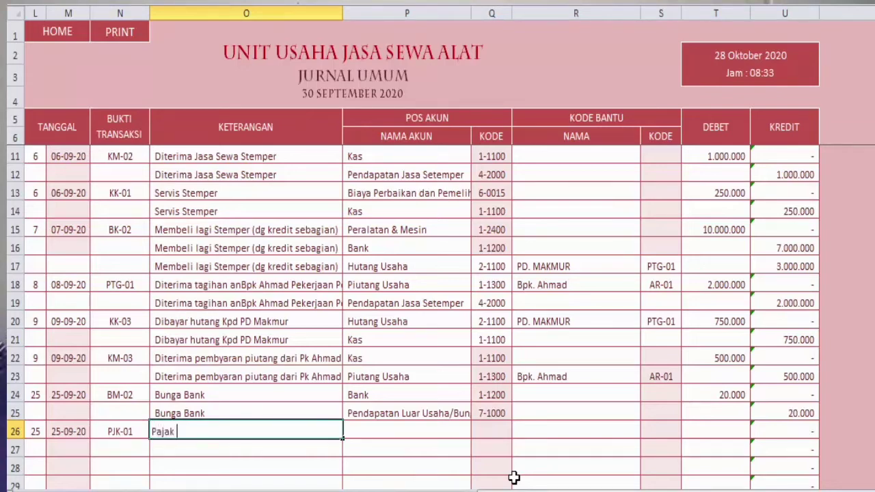
pyautogui.write('Bank')
pyautogui.press('Return')
pyautogui.press('Up')
pyautogui.hotkey('ctrl', 'c')
pyautogui.press('Down')
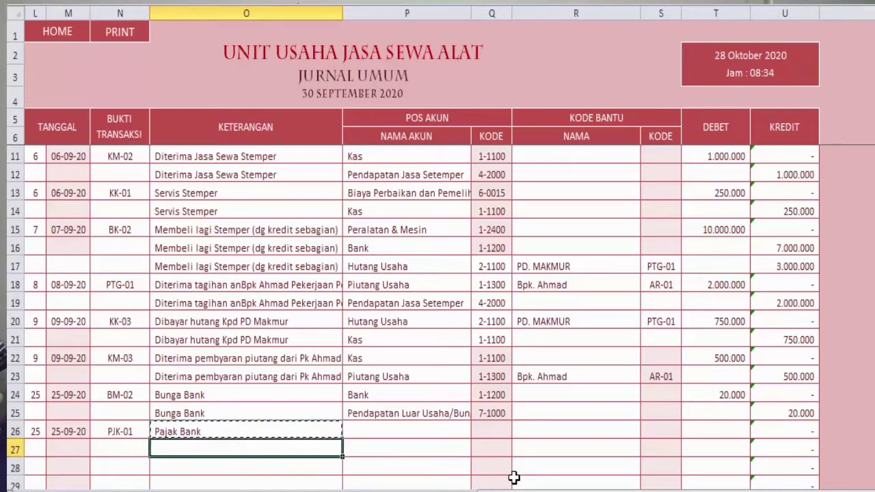
pyautogui.hotkey('ctrl', 'v')
# Step: Choose Beban Luar Usaha/Pajak Bank as the account name for the Pajak Bank entry in row 26
pyautogui.press('Up')
pyautogui.press('Right')
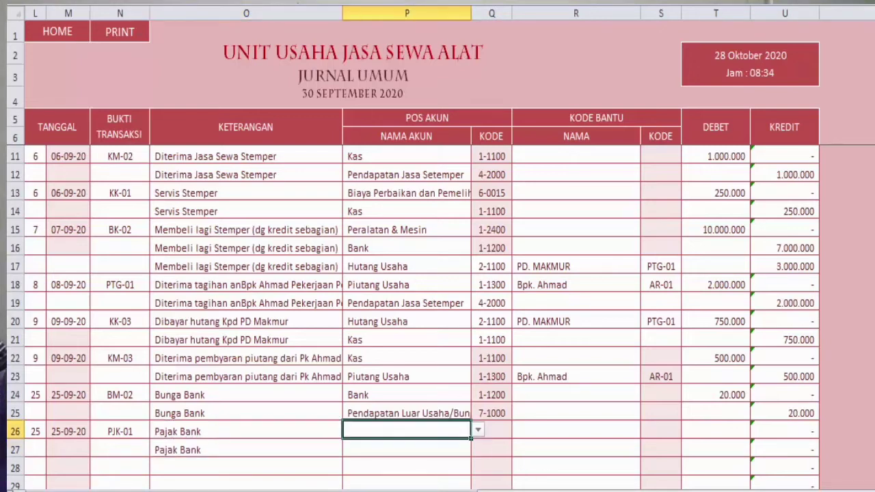
pyautogui.click(478, 430)
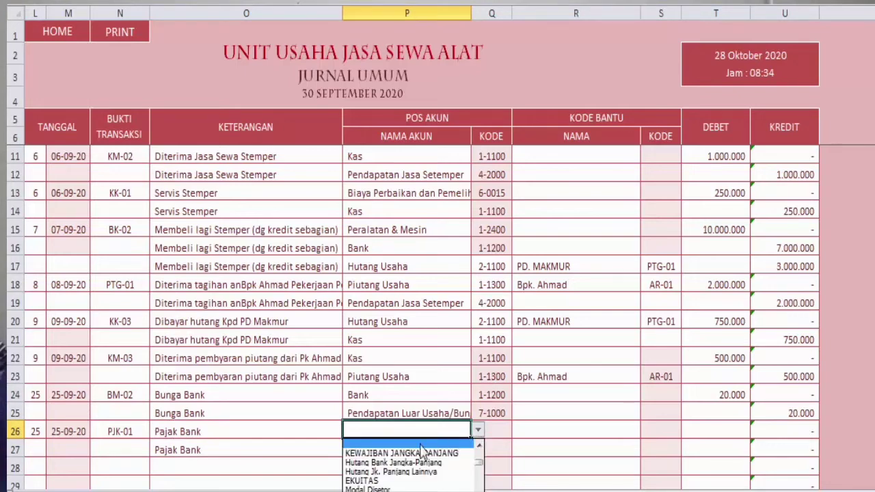
pyautogui.scroll(-4, 403, 473)
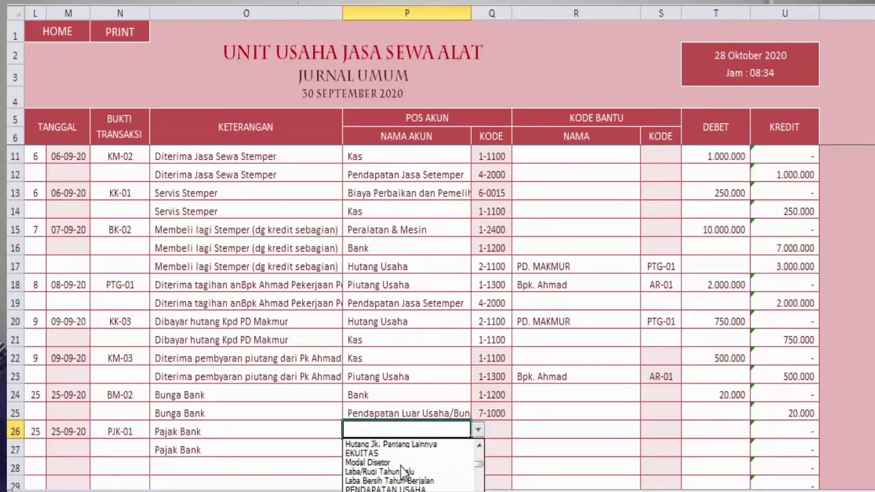
pyautogui.scroll(-3, 403, 473)
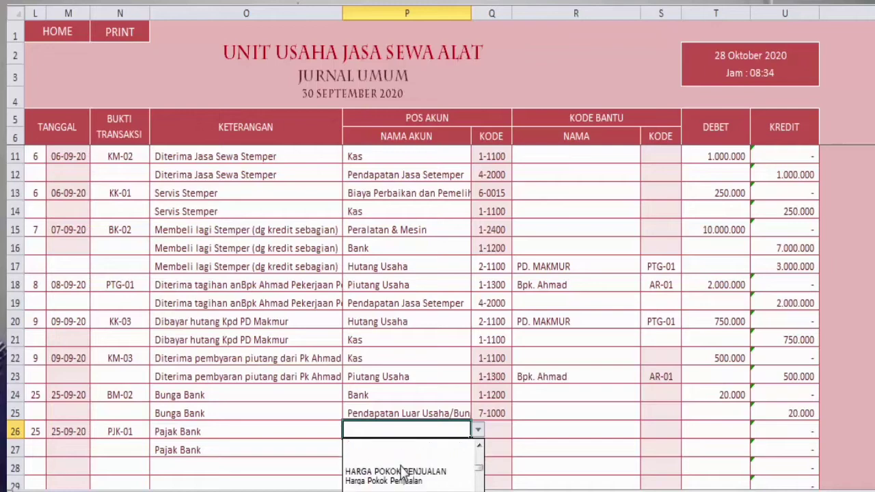
pyautogui.scroll(-4, 404, 473)
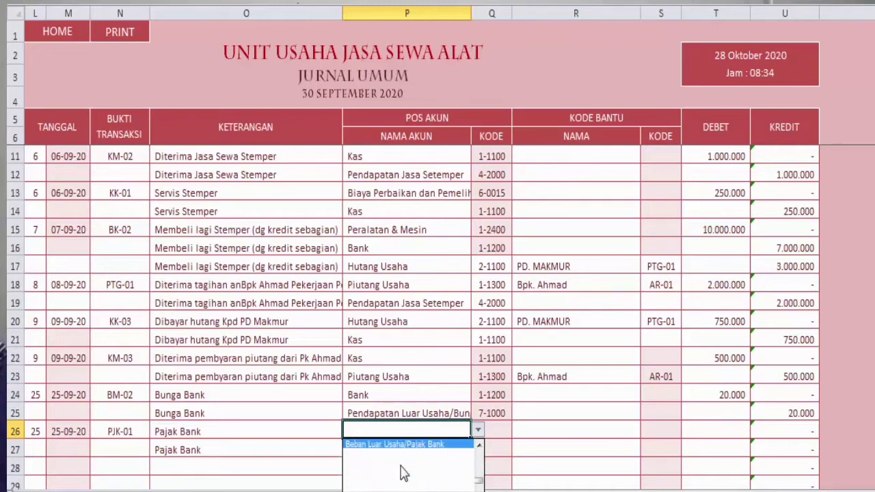
pyautogui.press('Return')
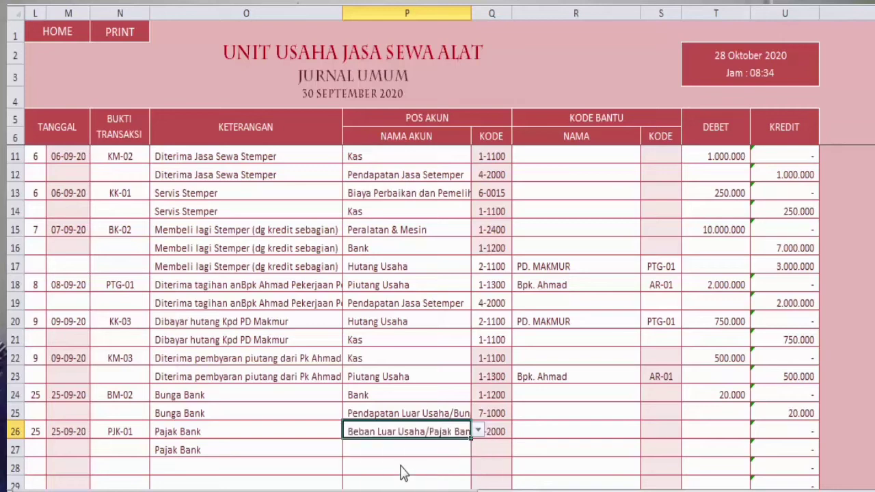
pyautogui.press('Return')
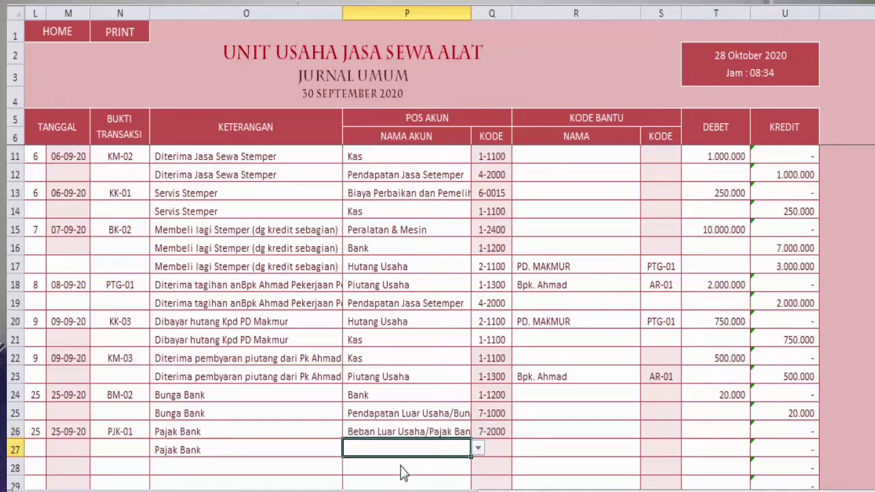
# Step: Set the account name in row 27 to Bank and the debit of the Pajak Bank entry in row 26 to 12345
pyautogui.write('Ba')
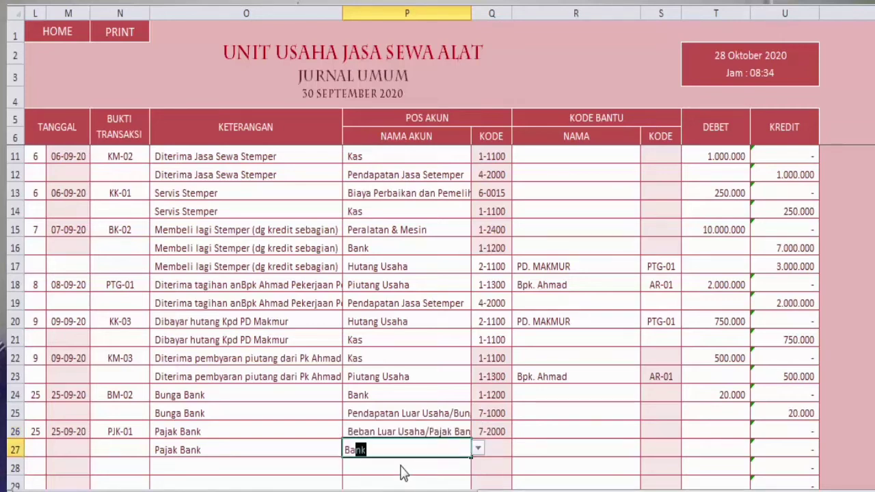
pyautogui.write('nk')
pyautogui.press('Right')
pyautogui.press('Right')
pyautogui.press('Right')
pyautogui.press('Right')
pyautogui.press('Up')
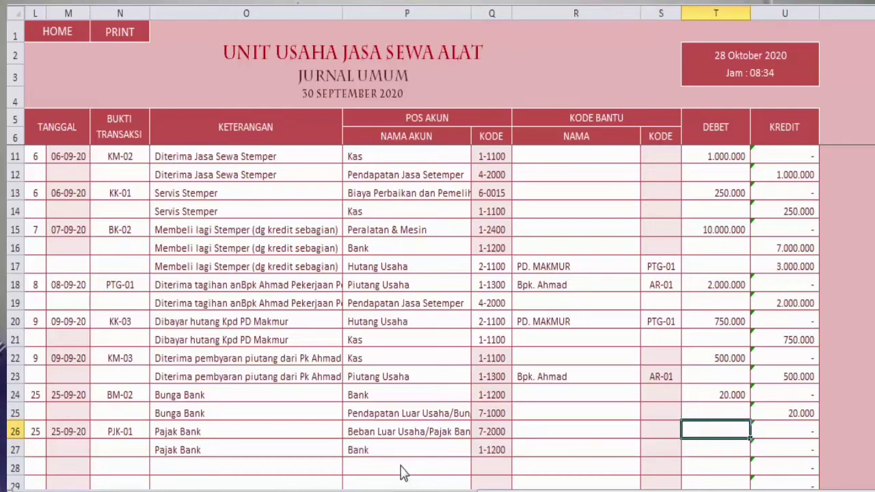
pyautogui.write('12345')
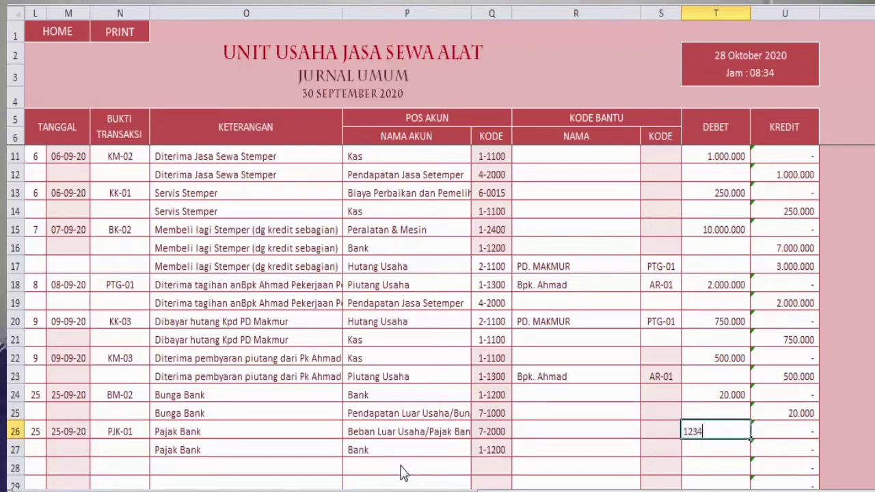
pyautogui.press('Return')
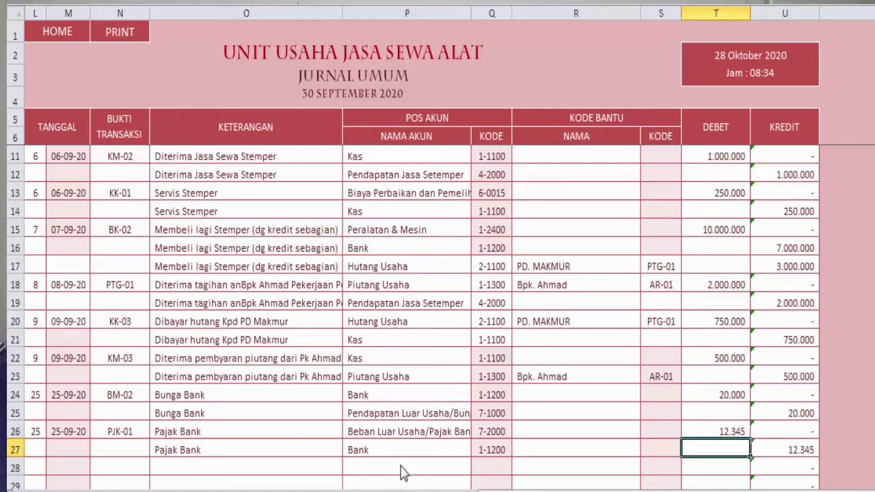
pyautogui.press('Up')
pyautogui.press('Down')
# Step: Start a new journal entry in row 28 with day 25 and transaction voucher ADM-01
pyautogui.press('Down')
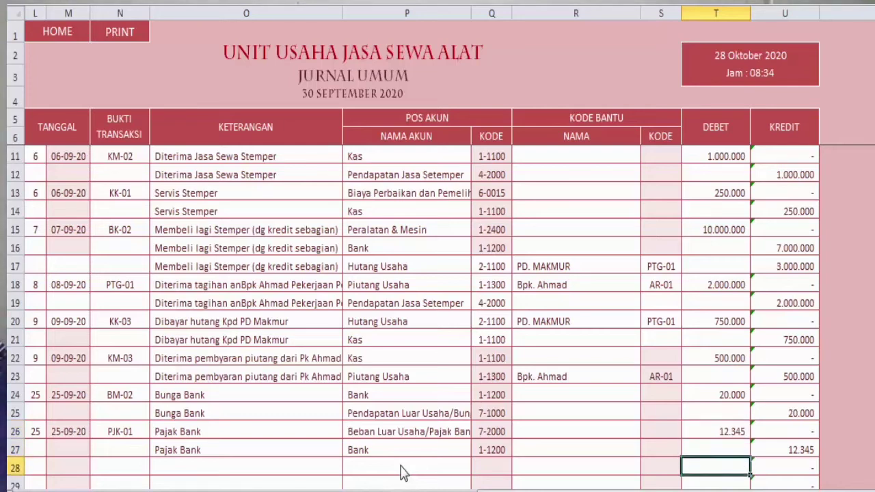
pyautogui.press('Left')
pyautogui.press('Left')
pyautogui.press('Left')
pyautogui.press('Left')
pyautogui.press('Left')
pyautogui.press('Left')
pyautogui.press('Left')
pyautogui.press('Left')
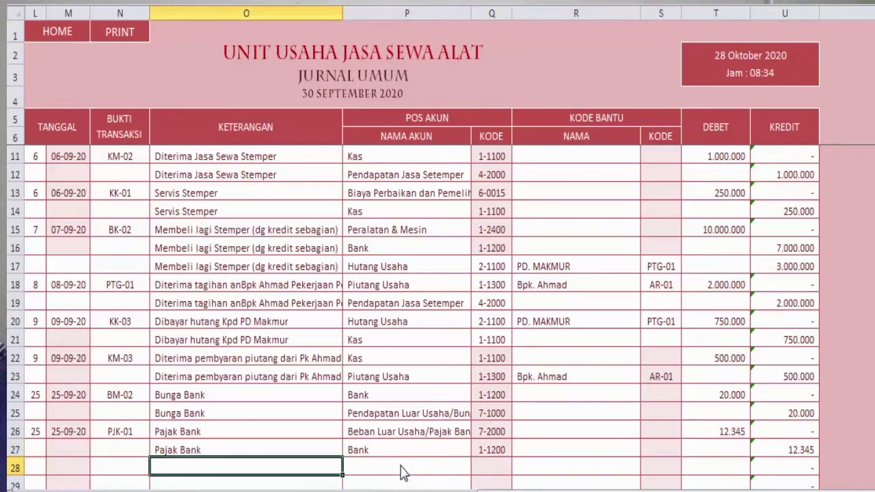
pyautogui.write('25')
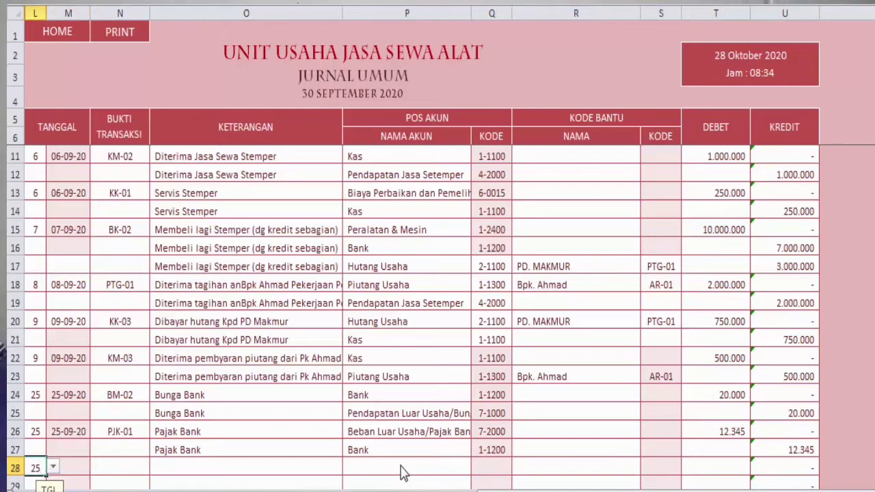
pyautogui.press('Tab')
pyautogui.write('ADM-01')
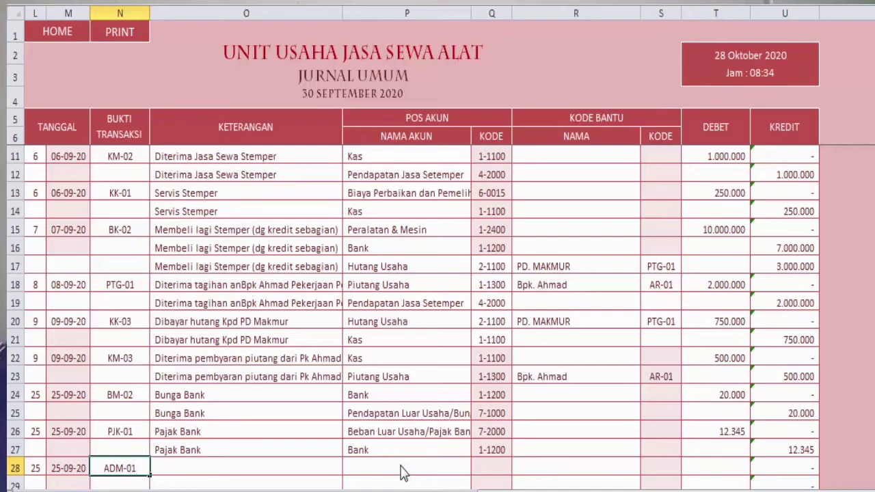
# Step: Enter the description "Adm Bank" in row 28 and copy it to row 29
pyautogui.press('Tab')
pyautogui.write('Adm Bank')
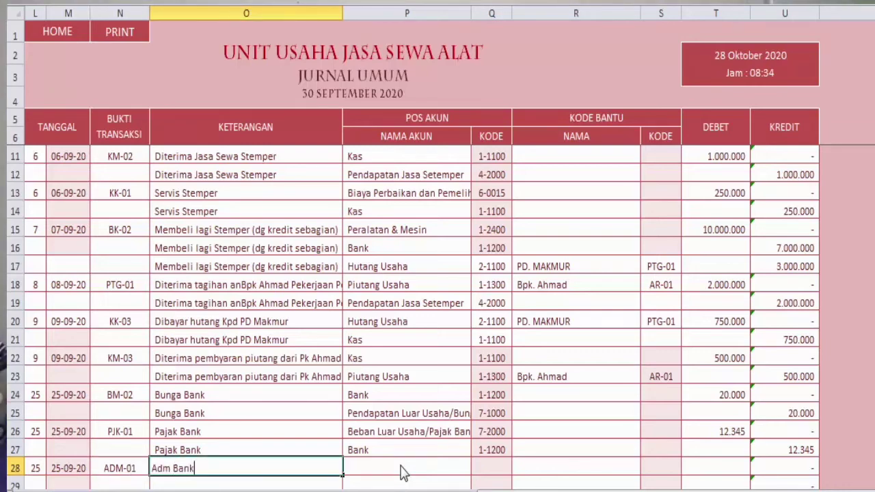
pyautogui.press('Return')
pyautogui.press('Up')
pyautogui.hotkey('ctrl', 'c')
pyautogui.press('Down')
pyautogui.hotkey('ctrl', 'v')
# Step: Copy the account names Beban Luar Usaha/Pajak Bank and Bank from rows 26–27 to the Adm Bank entry in rows 28–29
pyautogui.press('Right')
pyautogui.press('Up')
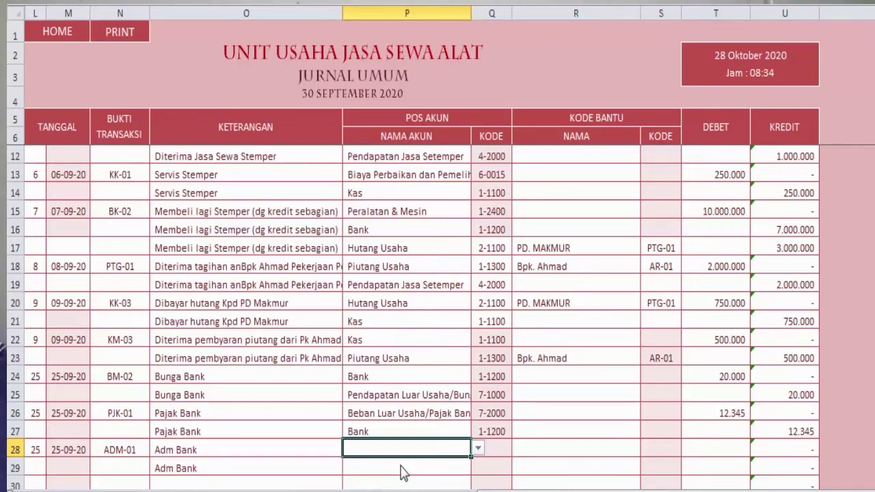
pyautogui.press('Up')
pyautogui.press('Up')
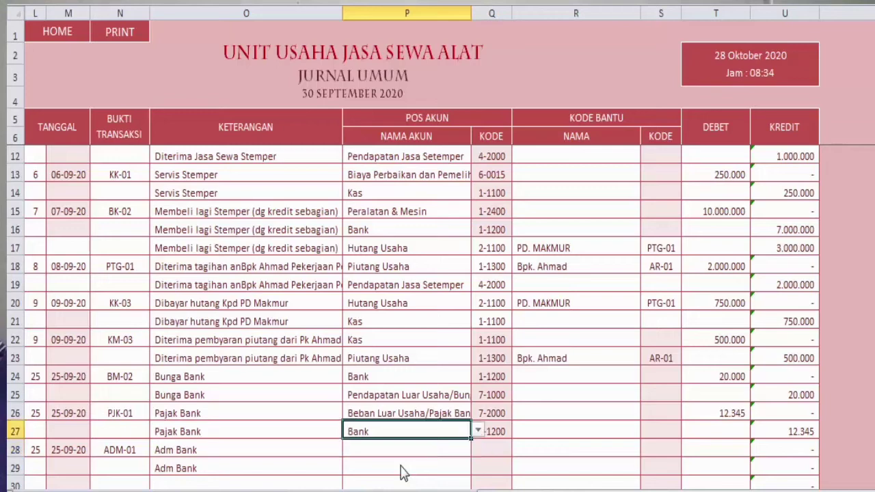
pyautogui.hotkey('shift', 'Down')
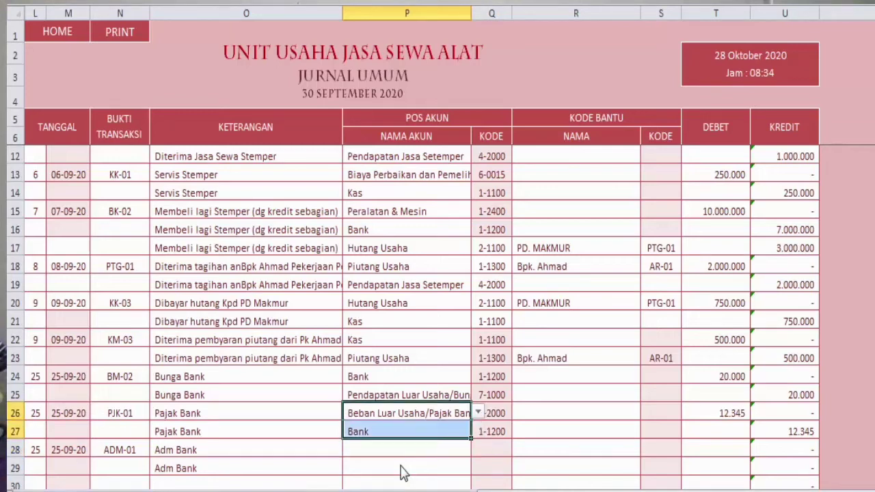
pyautogui.hotkey('ctrl', 'c')
pyautogui.press('Down')
pyautogui.press('Down')
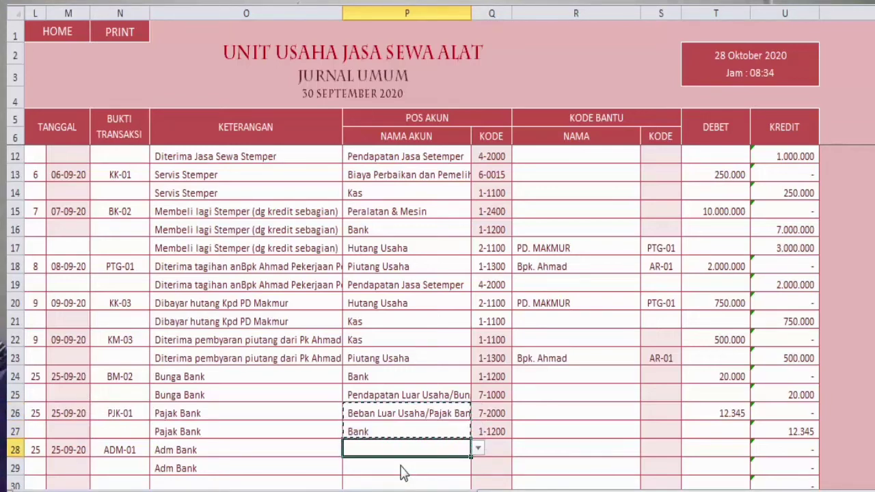
pyautogui.hotkey('ctrl', 'v')
# Step: Set the debit of the Adm Bank entry in row 28 to 5500
pyautogui.press('Right')
pyautogui.press('Right')
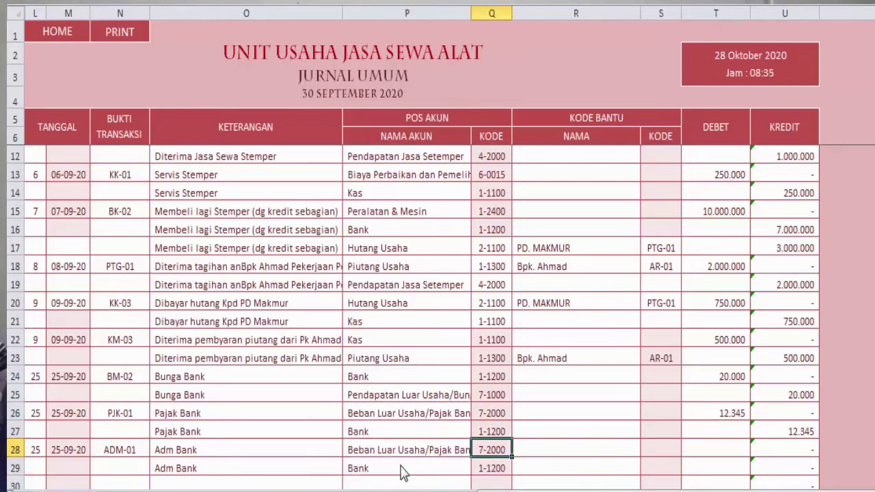
pyautogui.press('Right')
pyautogui.press('Right')
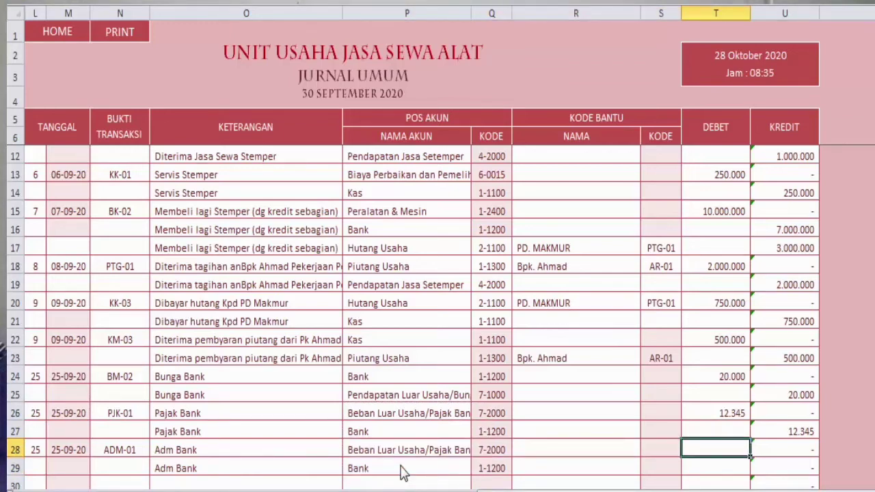
pyautogui.write('5500')
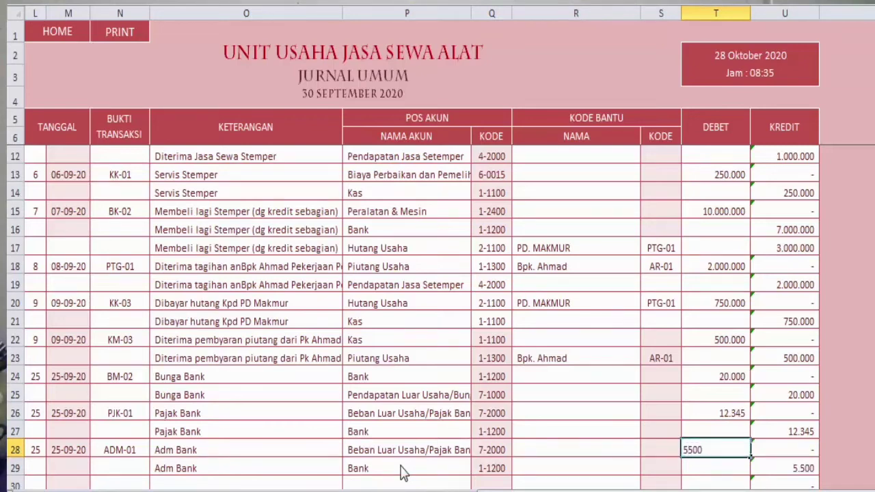
pyautogui.press('Return')
pyautogui.press('Down')
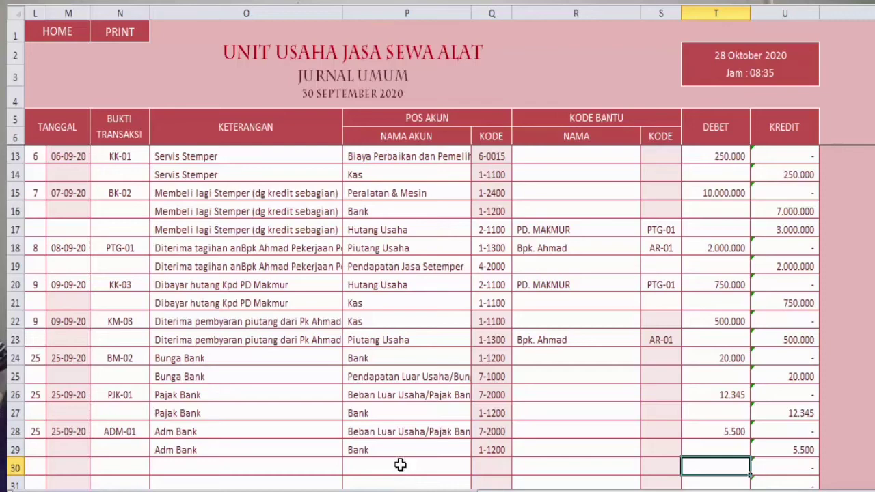
# Step: Check the current asset amounts in the Neraca (Staffel) balance sheet and return to the home menu
pyautogui.click(73, 43)
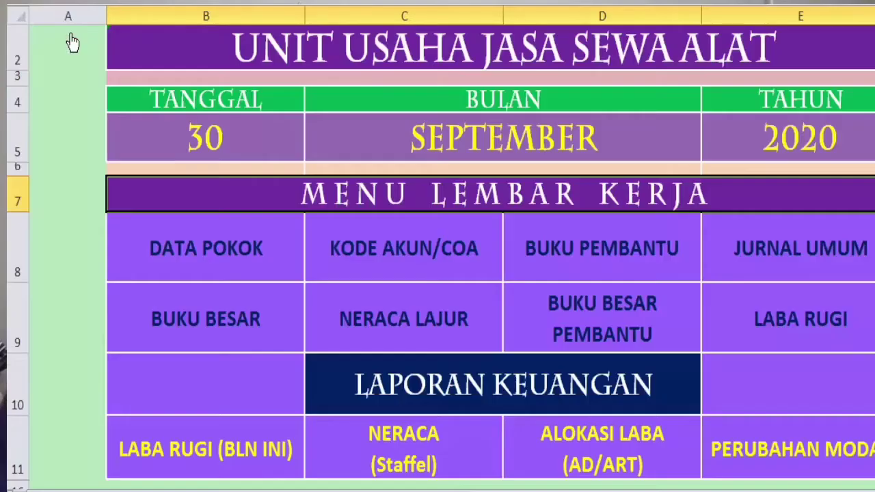
pyautogui.click(416, 445)
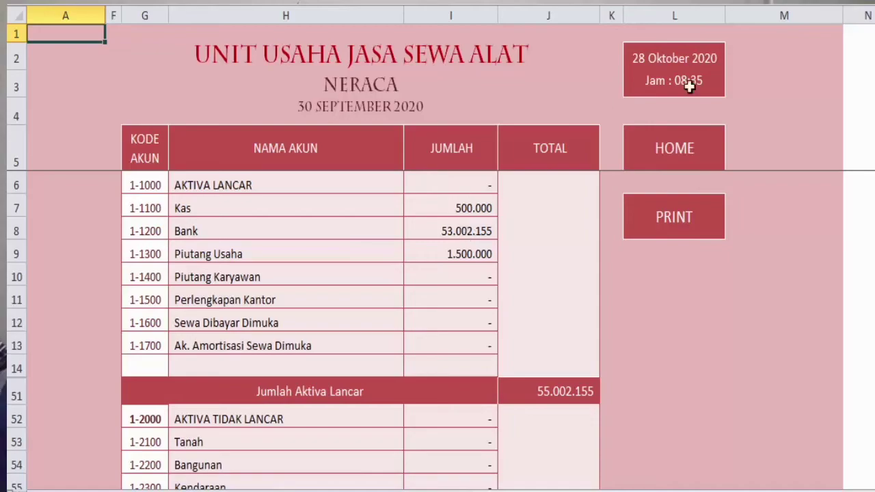
pyautogui.click(685, 161)
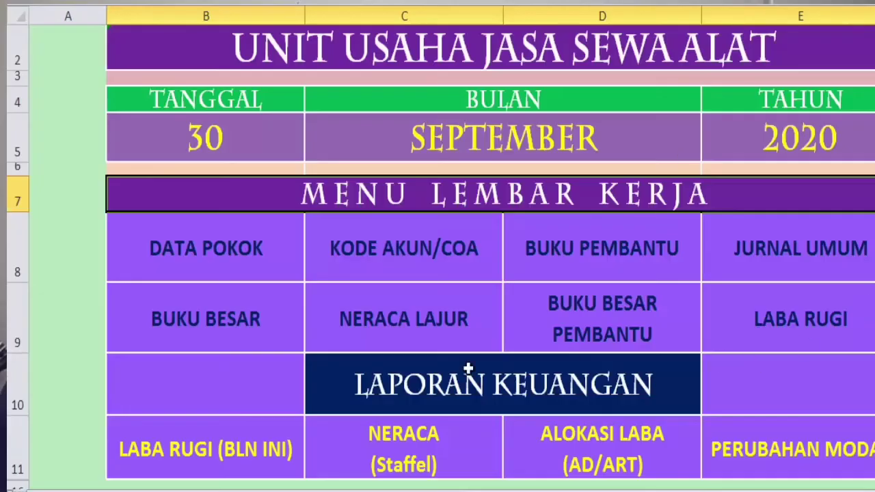
# Step: Review the Laba Rugi worksheet from the revenue accounts down to Laba Bersih, and return to the home menu
pyautogui.click(795, 323)
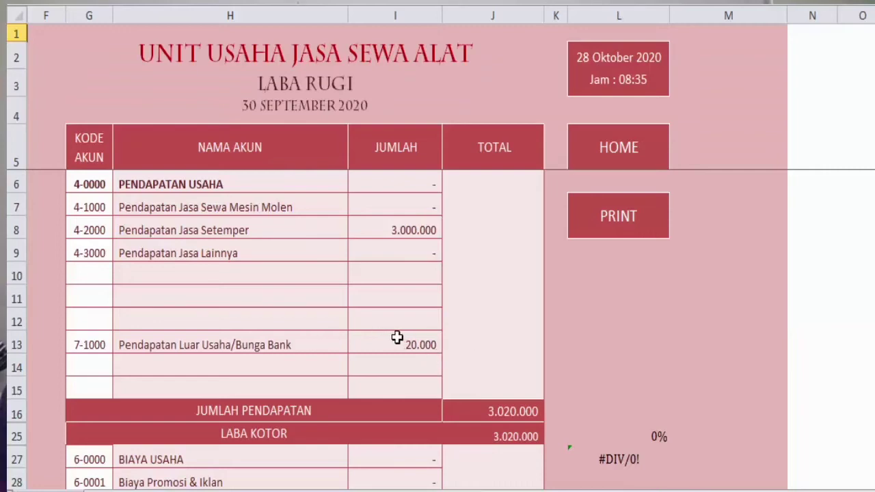
pyautogui.click(400, 370)
pyautogui.press('Down')
pyautogui.press('Down')
pyautogui.press('Down')
pyautogui.press('Down')
pyautogui.press('Down')
pyautogui.press('Down')
pyautogui.press('Down')
pyautogui.press('Down')
pyautogui.press('Down')
pyautogui.press('Down')
pyautogui.press('Down')
pyautogui.press('Down')
pyautogui.press('Down')
pyautogui.press('Down')
pyautogui.press('Down')
pyautogui.press('Down')
pyautogui.press('Down')
pyautogui.press('Down')
pyautogui.press('Down')
pyautogui.press('Down')
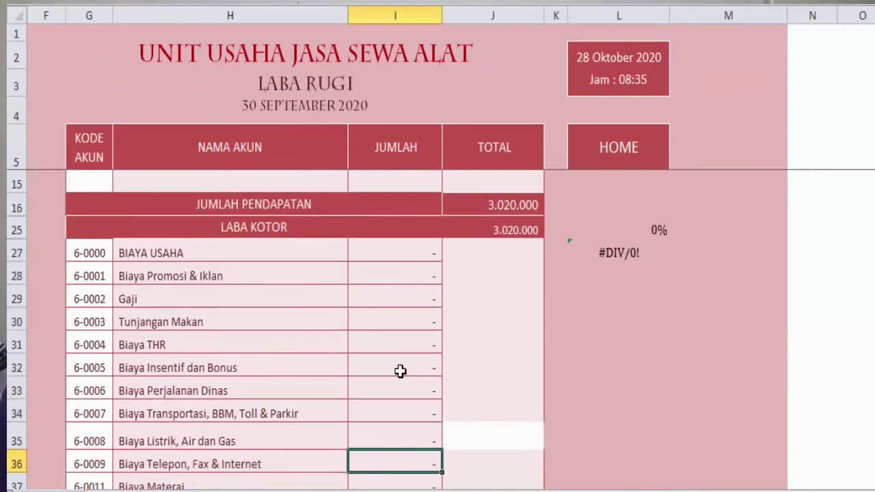
pyautogui.press('Up')
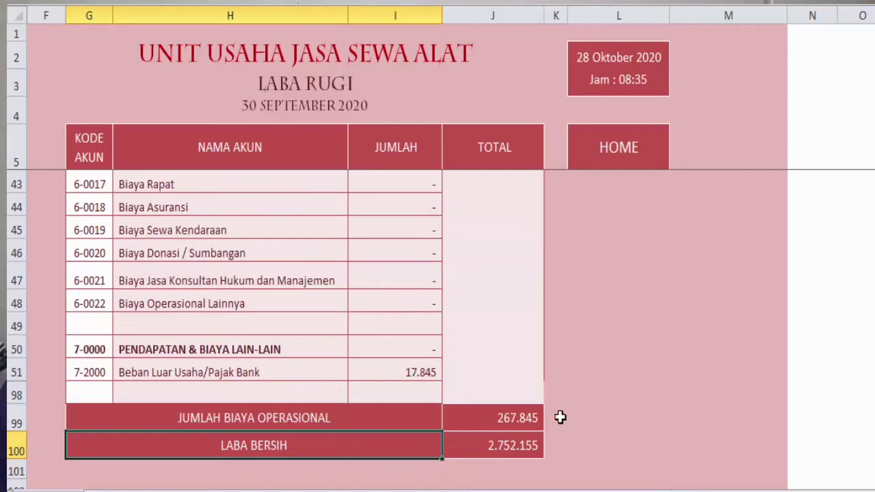
pyautogui.click(610, 153)
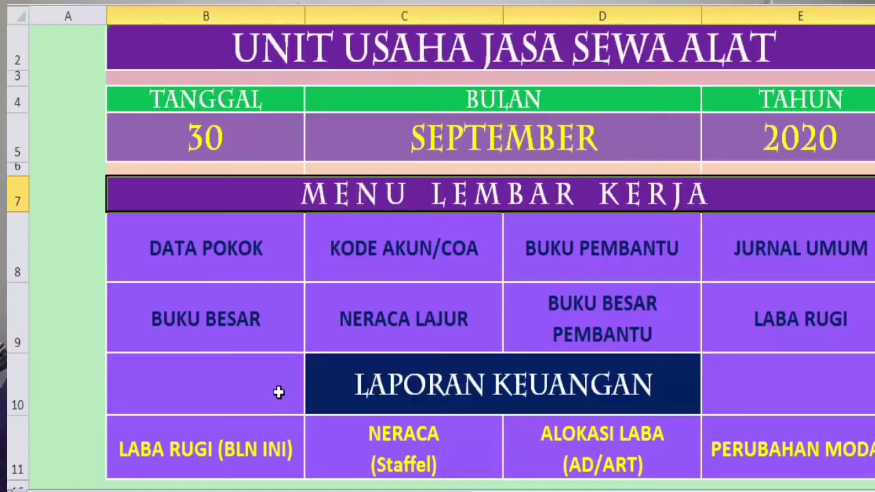
# Step: View the Laba Rugi (BLN INI) report with its previous, current-month and year-to-date columns, and return to the home menu
pyautogui.click(214, 451)
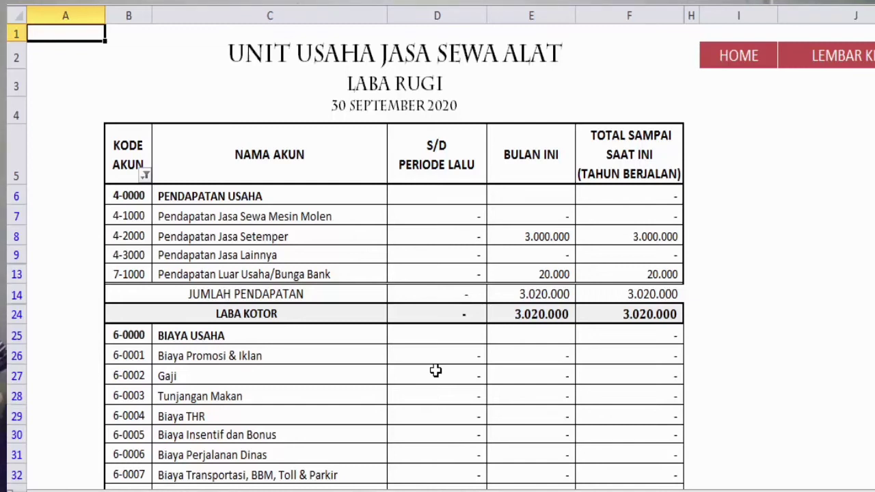
pyautogui.click(749, 66)
pyautogui.click(749, 67)
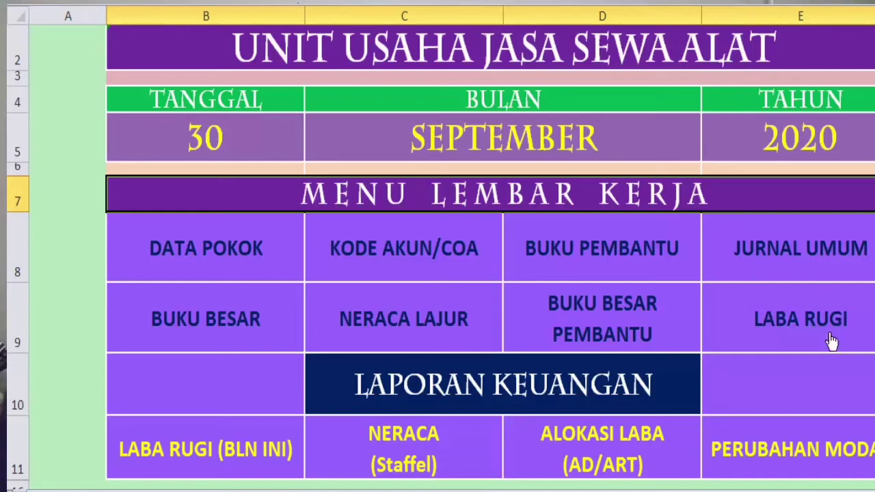
pyautogui.click(783, 378)
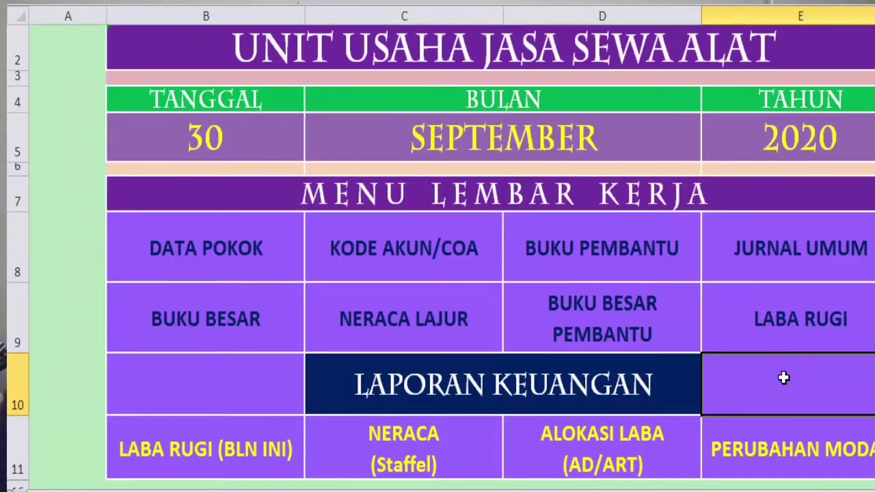
pyautogui.press('Down')
pyautogui.press('Down')
pyautogui.press('Down')
pyautogui.press('Down')
pyautogui.press('Up')
pyautogui.press('Up')
pyautogui.press('Up')
pyautogui.press('Up')
pyautogui.press('Up')
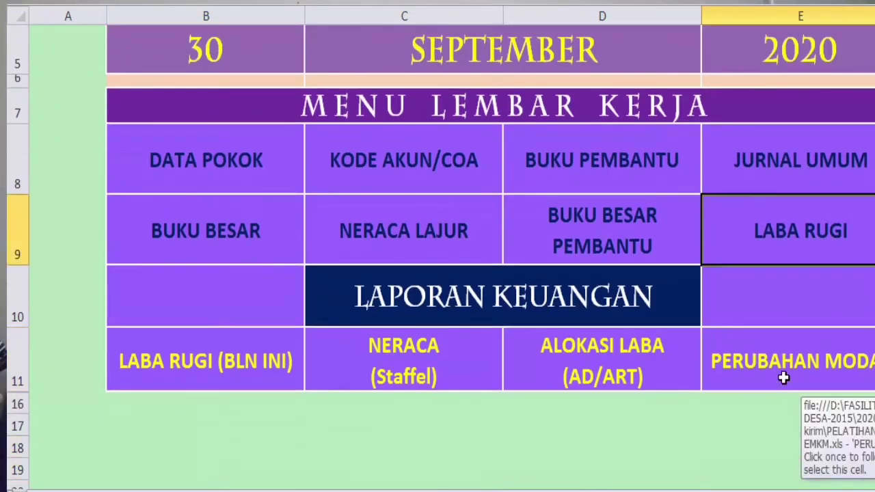
pyautogui.press('Up')
pyautogui.press('Up')
pyautogui.press('Up')
pyautogui.press('Up')
pyautogui.press('Up')
pyautogui.press('Up')
pyautogui.press('Up')
pyautogui.press('Up')
pyautogui.press('Down')
pyautogui.press('Down')
pyautogui.press('Down')
pyautogui.press('Down')
pyautogui.press('Down')
pyautogui.press('Down')
pyautogui.press('Down')
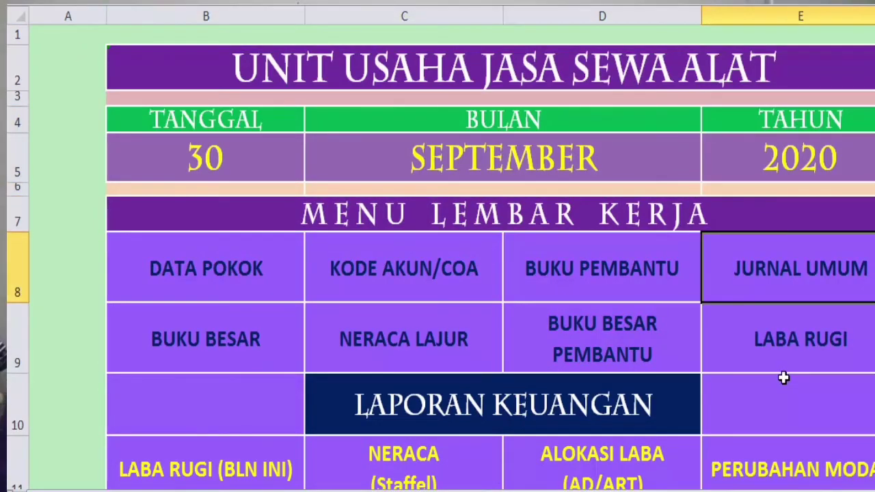
# Step: Review the Jurnal Umum entries down to the Adm Bank entry in row 29
pyautogui.click(779, 273)
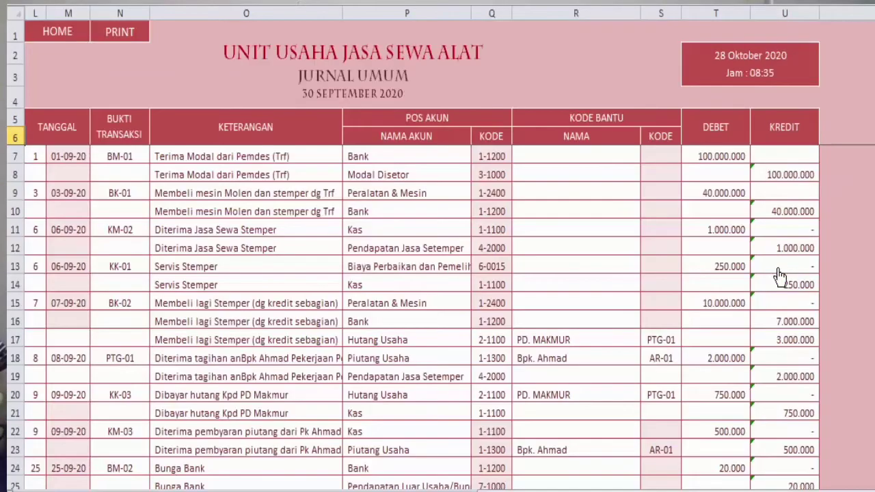
pyautogui.click(283, 315)
pyautogui.press('Down')
pyautogui.press('Down')
pyautogui.press('Down')
pyautogui.press('Down')
pyautogui.press('Down')
pyautogui.press('Down')
pyautogui.press('Down')
pyautogui.press('Down')
pyautogui.press('Down')
pyautogui.press('Down')
pyautogui.press('Down')
pyautogui.press('Down')
pyautogui.press('Down')
pyautogui.press('Down')
pyautogui.press('Down')
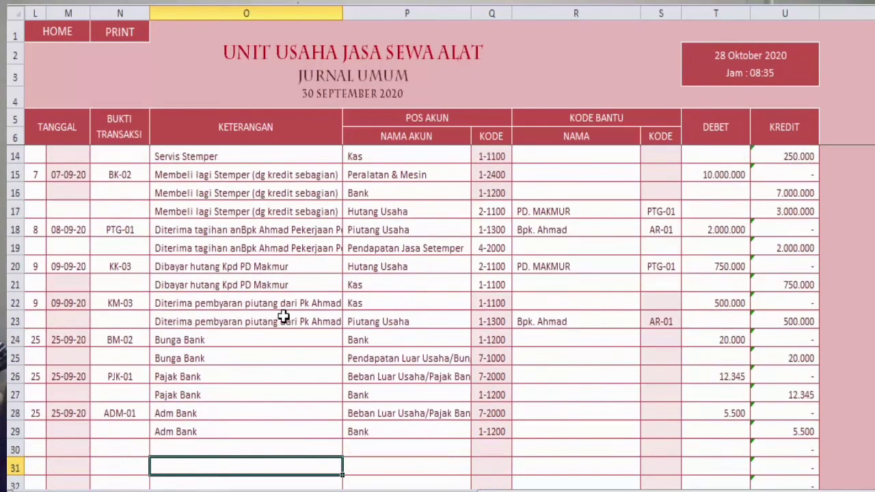
pyautogui.press('Up')
pyautogui.press('Up')
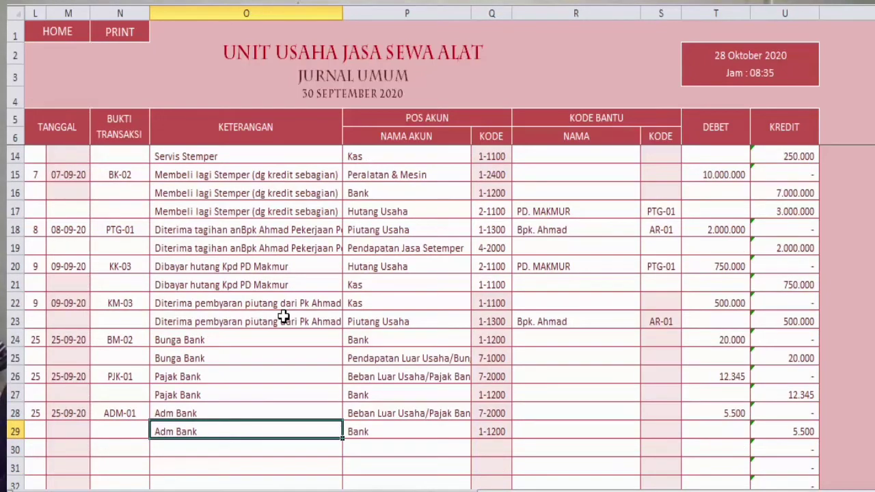
# Step: Examine the Neraca balance sheet from the current assets down to Total Aktiva, and return to the home menu
pyautogui.click(56, 32)
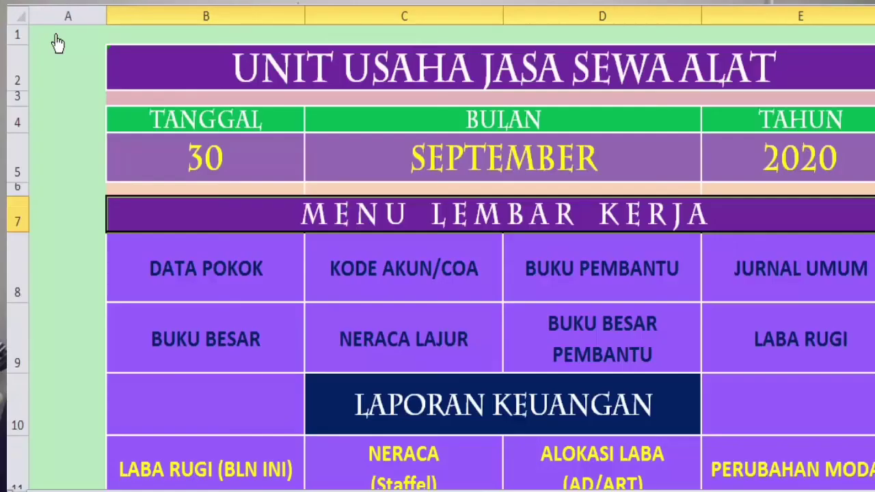
pyautogui.click(424, 459)
pyautogui.click(424, 460)
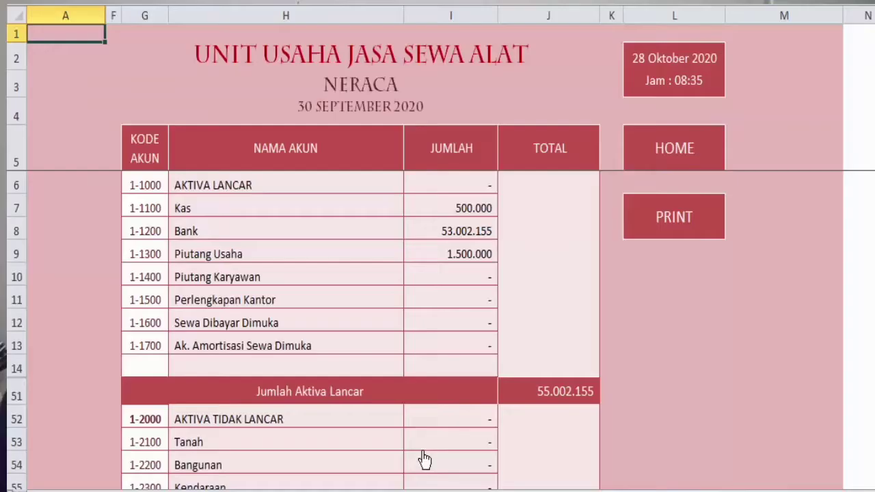
pyautogui.press('Down')
pyautogui.press('Down')
pyautogui.press('Down')
pyautogui.press('Down')
pyautogui.press('Down')
pyautogui.press('Down')
pyautogui.press('Down')
pyautogui.press('Down')
pyautogui.press('Down')
pyautogui.press('Down')
pyautogui.press('Down')
pyautogui.press('Down')
pyautogui.press('Down')
pyautogui.press('Down')
pyautogui.press('Down')
pyautogui.press('Down')
pyautogui.press('Down')
pyautogui.press('Down')
pyautogui.press('Down')
pyautogui.press('Down')
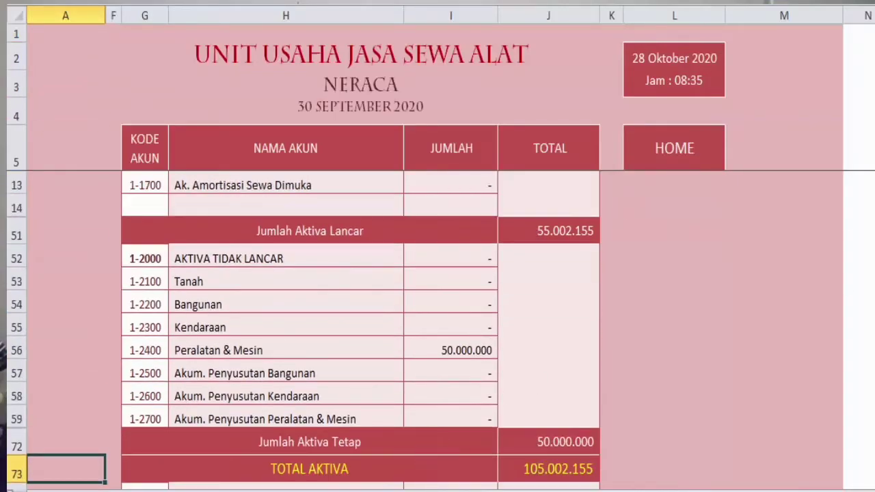
pyautogui.click(676, 150)
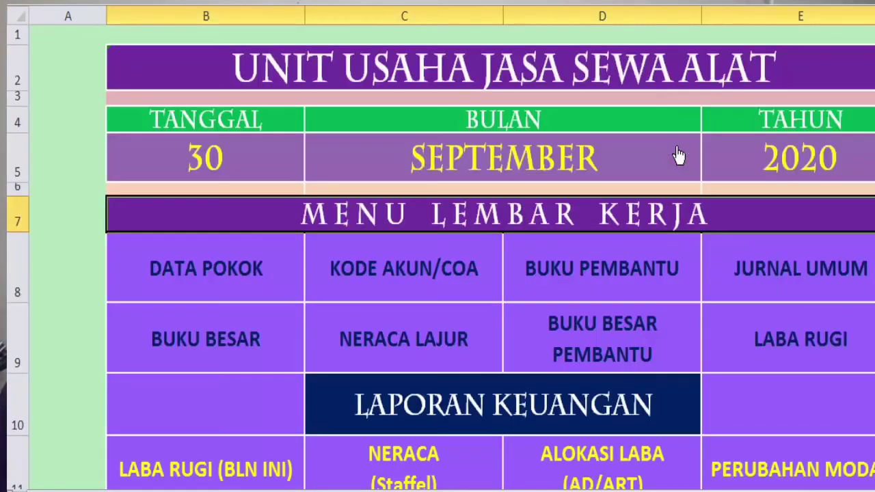